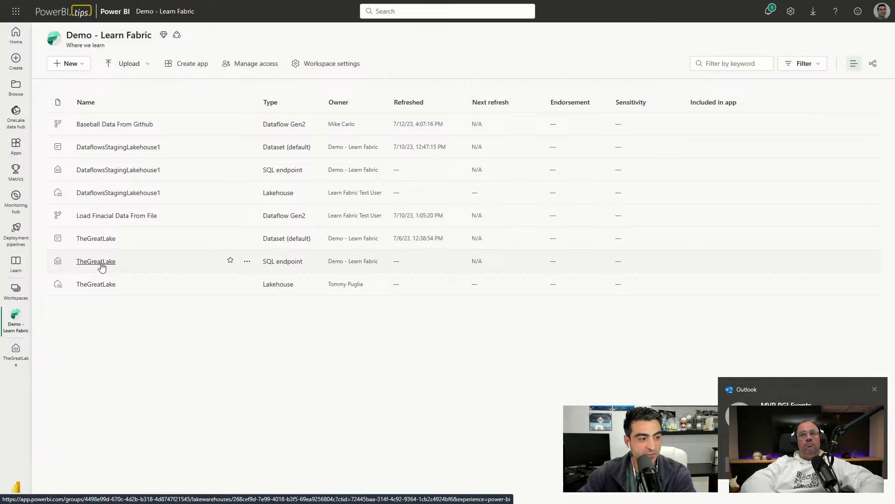
# - Open the TheGreatLake SQL endpoint and view its settings, including the SQL connection string
pyautogui.click(101, 262)
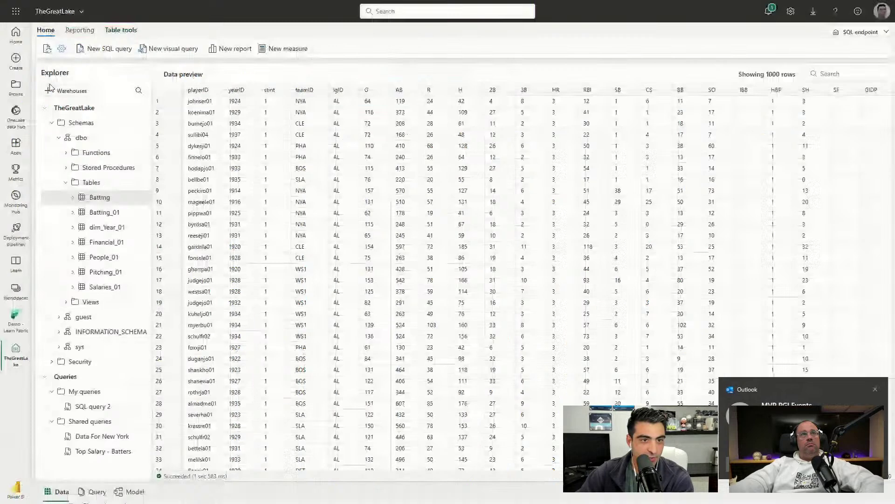
pyautogui.click(92, 73)
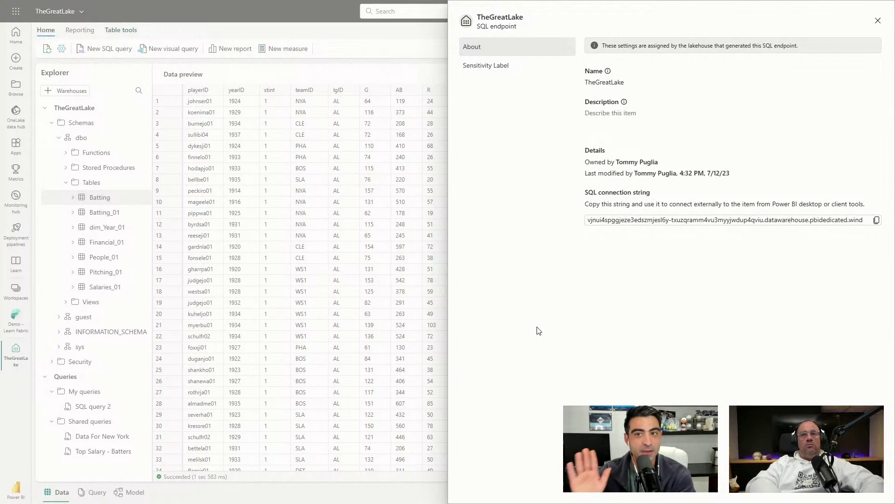
pyautogui.click(186, 210)
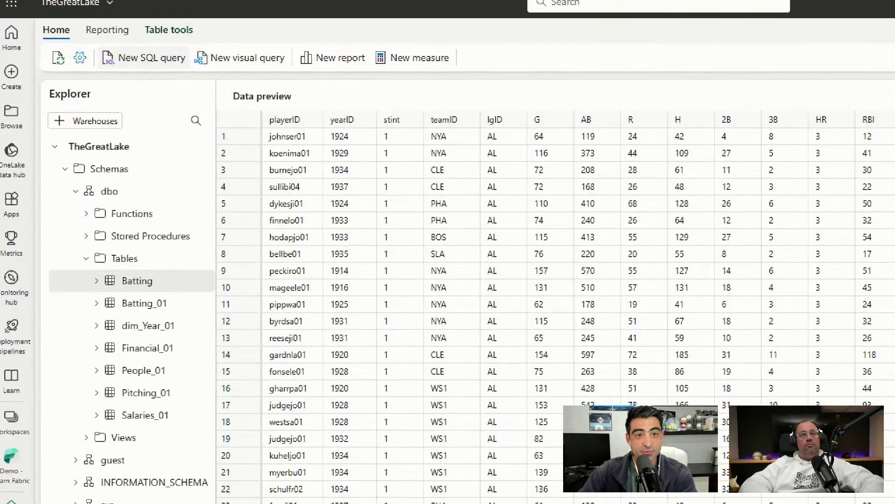
# - Examine the SQL endpoint's query, reporting and table tool commands
pyautogui.moveTo(84, 35); pyautogui.dragTo(309, 91)
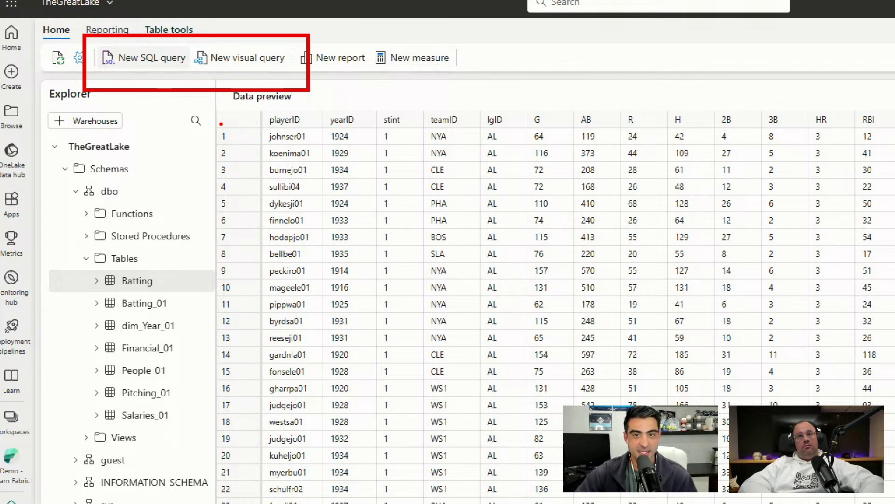
pyautogui.moveTo(278, 22); pyautogui.dragTo(462, 92)
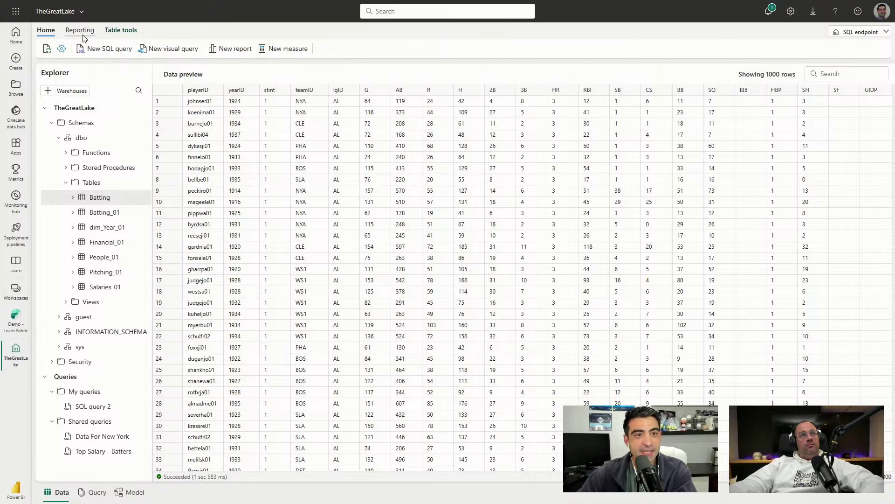
pyautogui.click(81, 32)
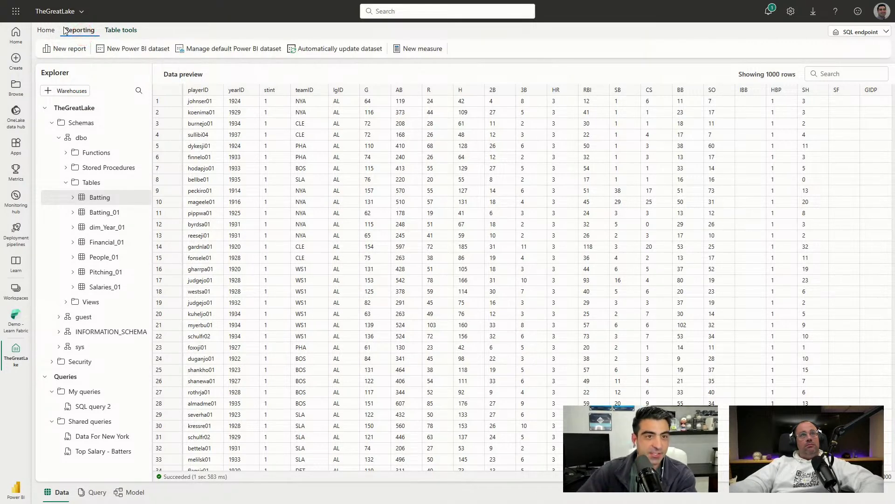
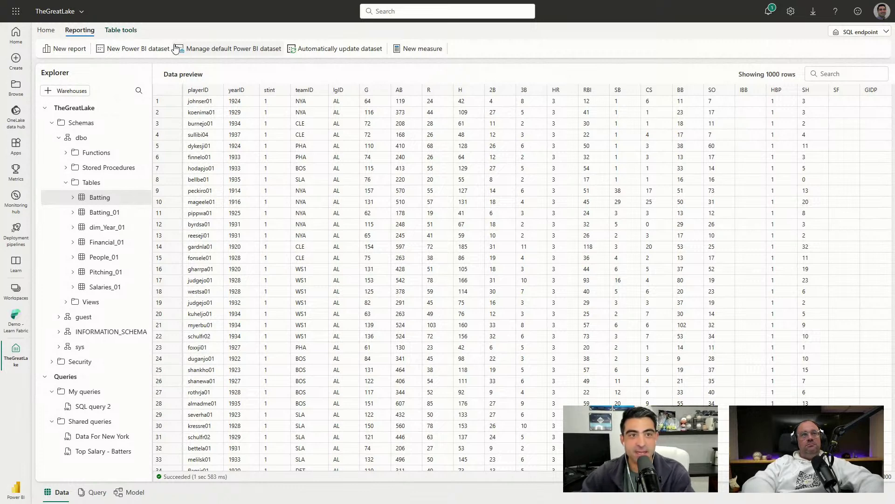
pyautogui.click(129, 33)
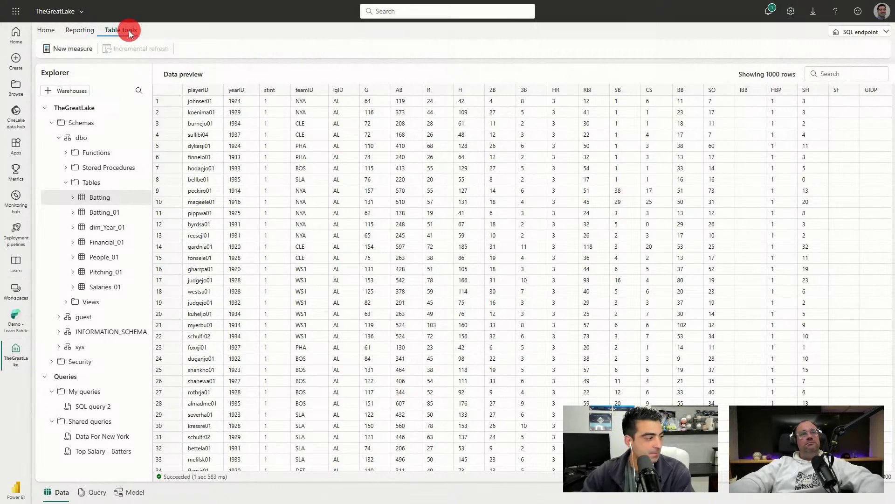
pyautogui.click(90, 33)
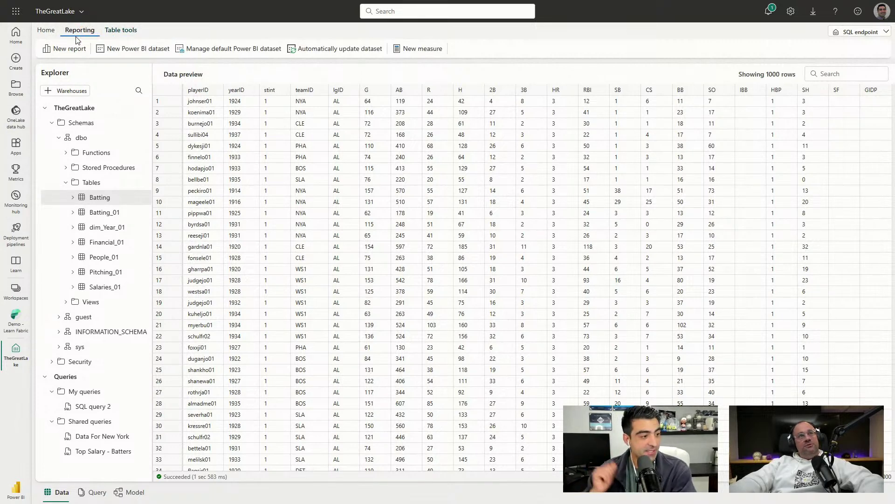
pyautogui.click(124, 32)
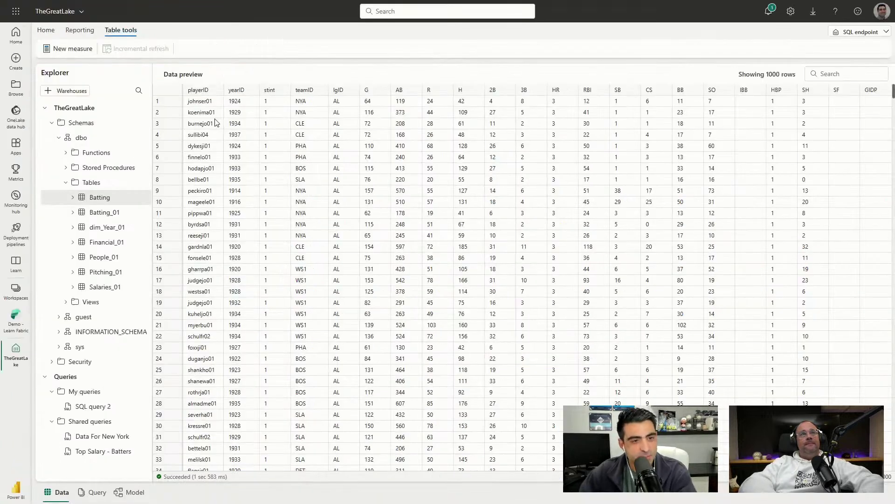
# - Open the shared query Top Salary - Batters and run it
pyautogui.click(67, 150)
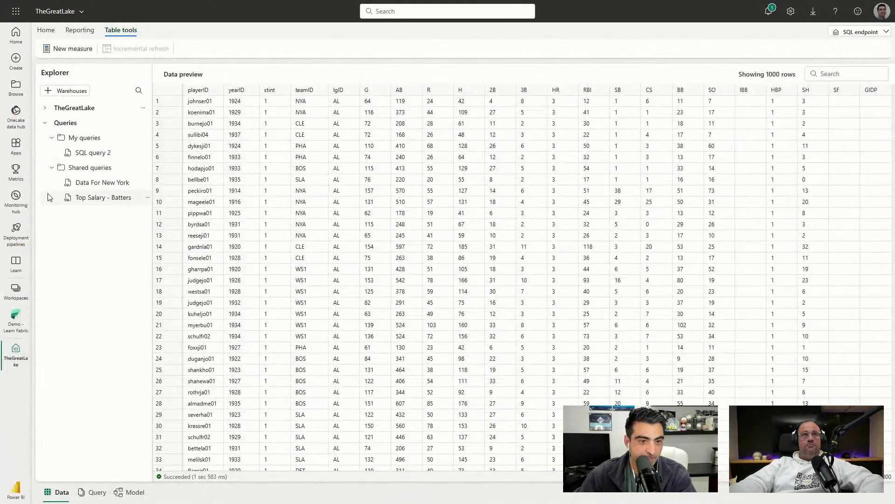
pyautogui.click(93, 205)
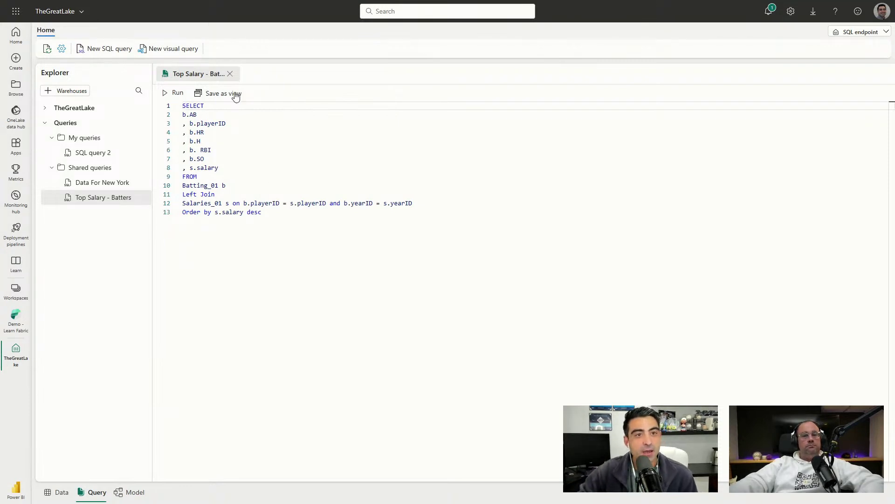
pyautogui.click(174, 92)
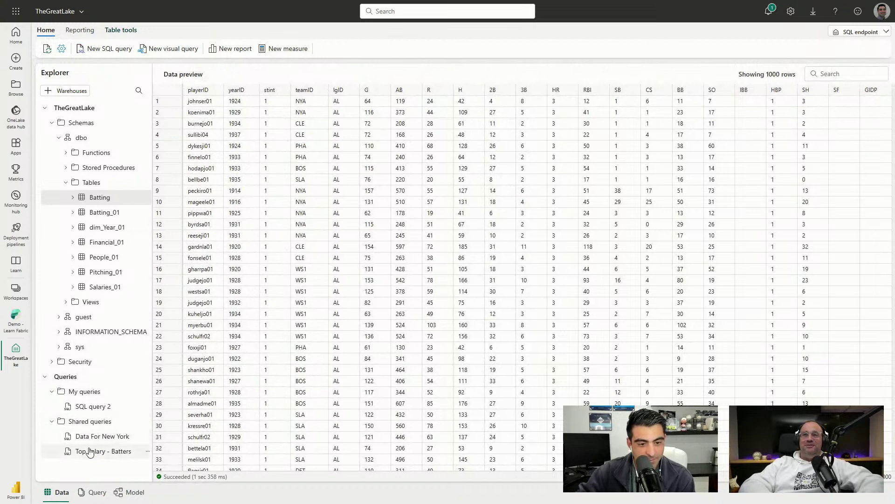
pyautogui.click(85, 451)
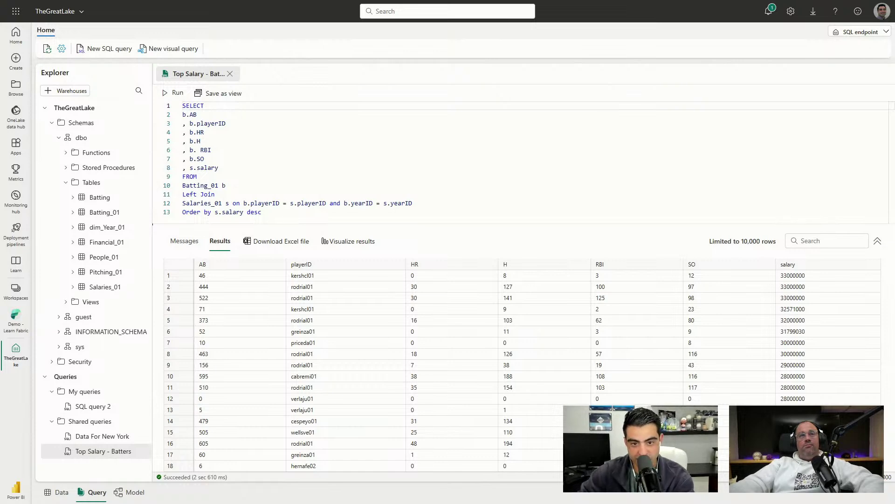
# - Try to visualize the query results without selecting any SQL text
pyautogui.click(401, 182)
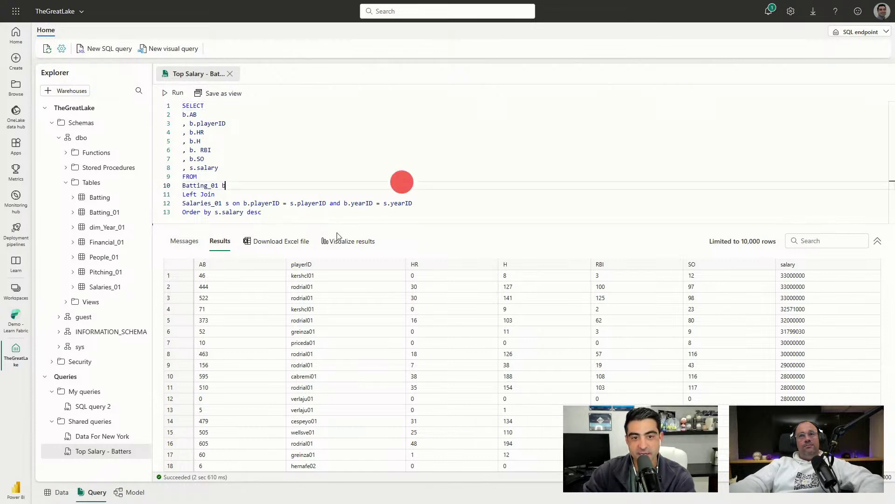
pyautogui.moveTo(179, 203)
pyautogui.mouseDown()
pyautogui.moveTo(360, 256)
pyautogui.moveTo(437, 262)
pyautogui.mouseUp()
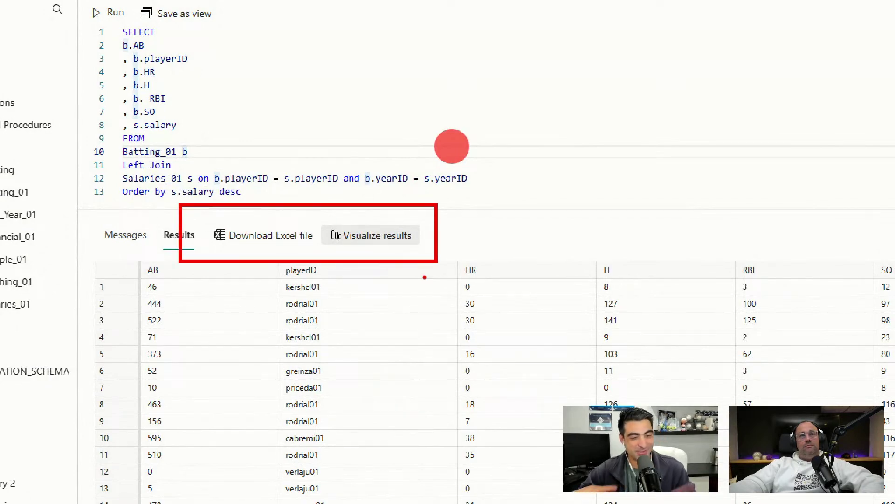
pyautogui.click(371, 235)
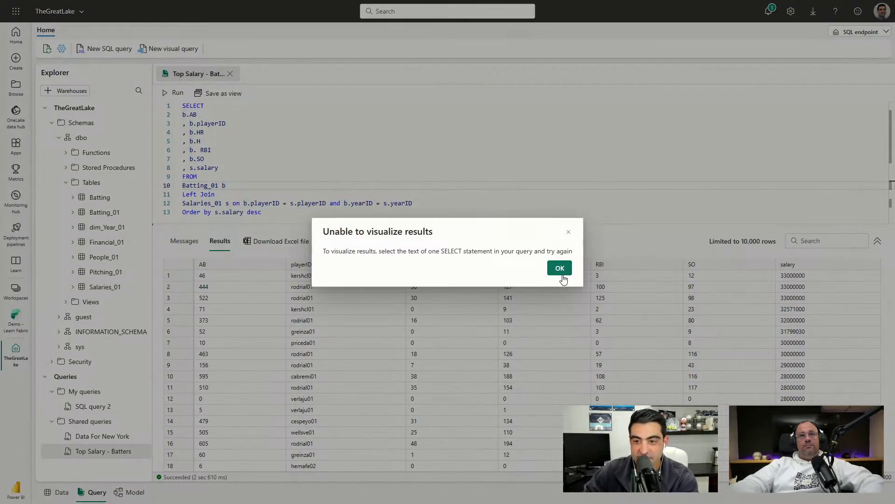
pyautogui.click(559, 266)
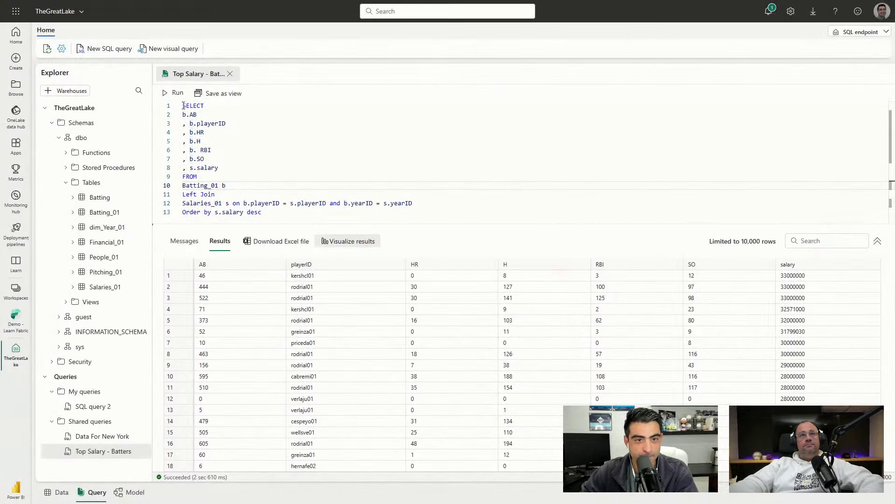
# - Select the entire SQL statement, including the Order by clause, and continue to visualizing its results
pyautogui.moveTo(182, 105); pyautogui.dragTo(300, 226)
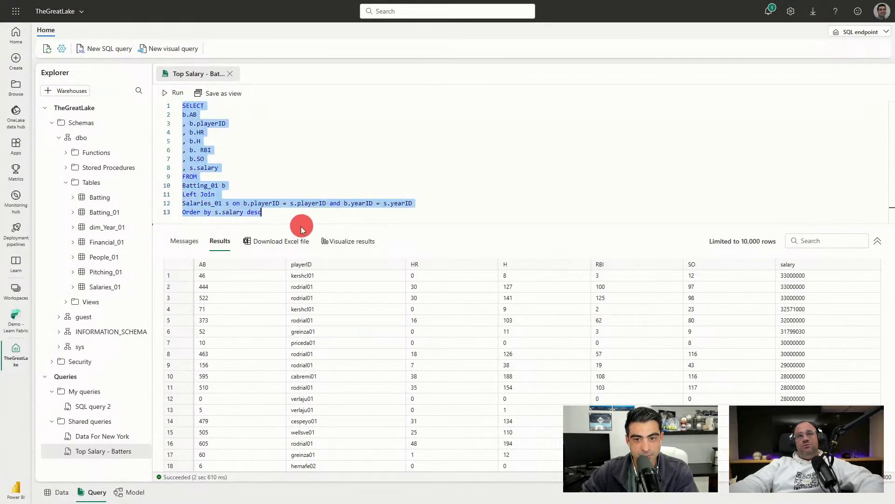
pyautogui.click(354, 242)
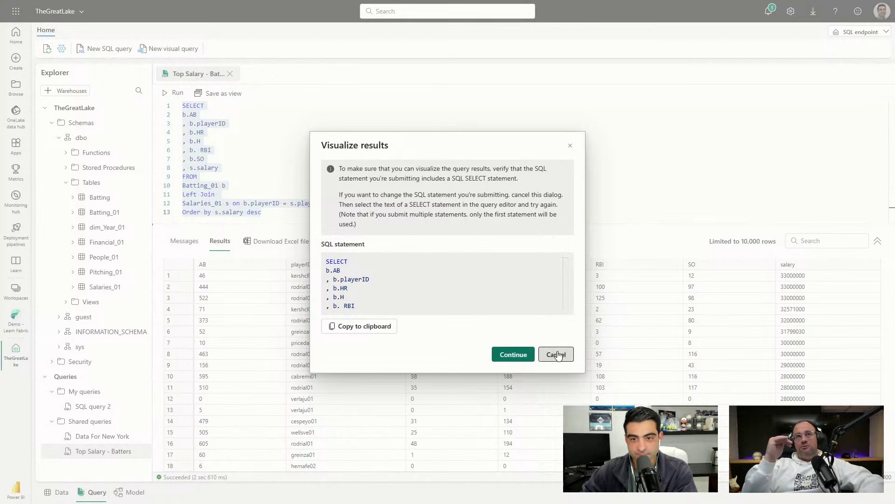
pyautogui.click(514, 358)
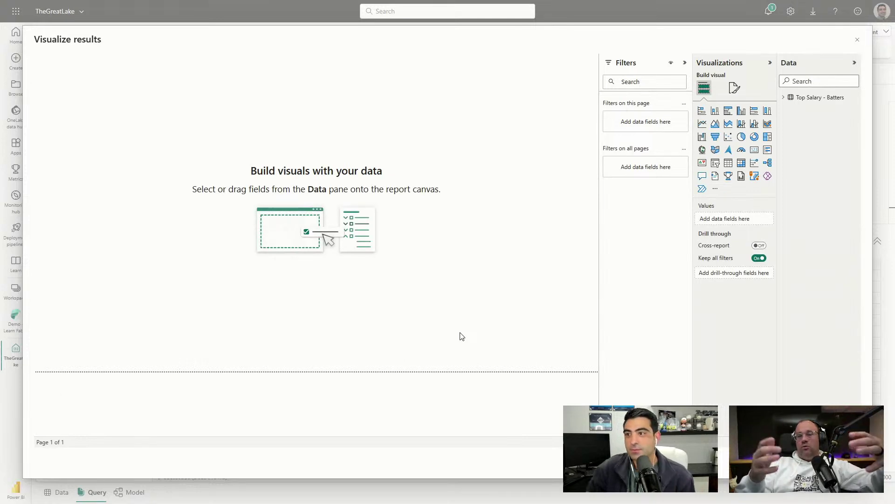
# - Build a stacked bar chart of HR by playerID from Top Salary - Batters and enlarge it on the canvas
pyautogui.click(784, 98)
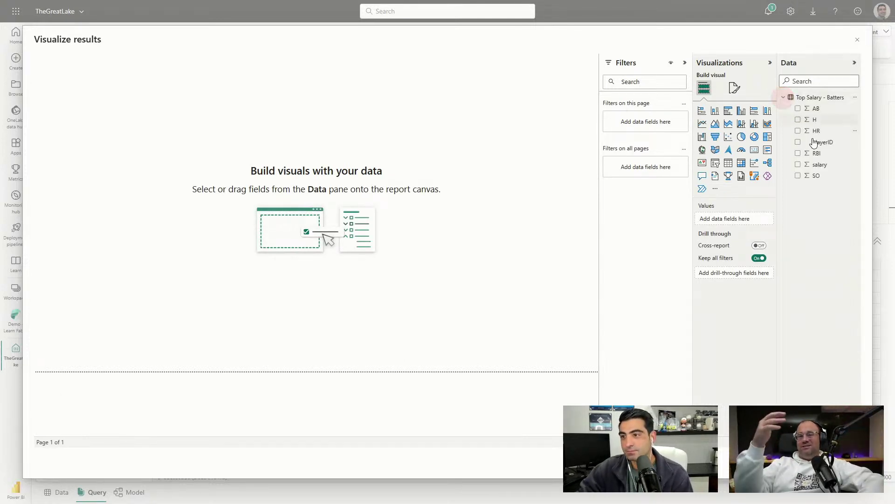
pyautogui.click(798, 142)
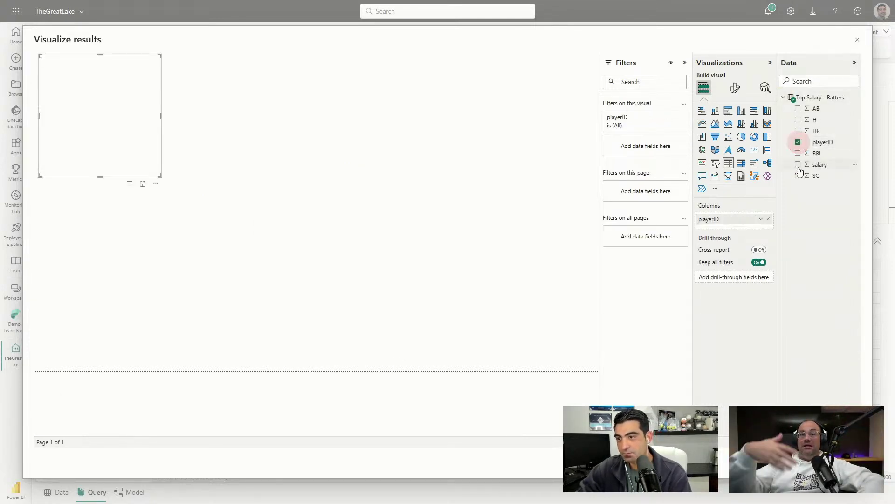
pyautogui.click(798, 131)
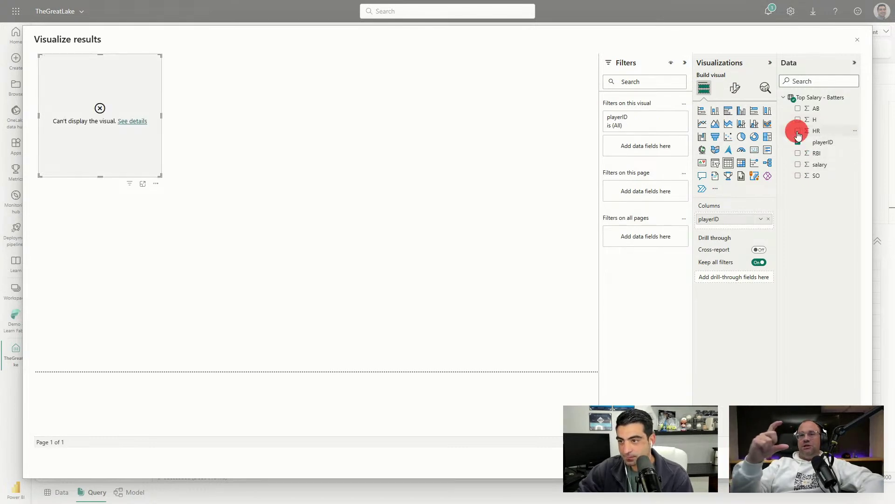
pyautogui.click(702, 111)
pyautogui.moveTo(153, 146); pyautogui.dragTo(220, 147)
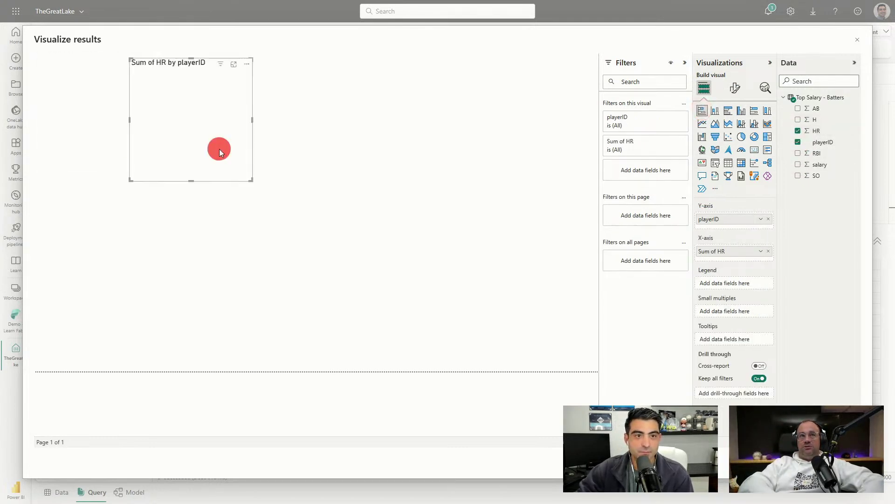
pyautogui.moveTo(254, 180); pyautogui.dragTo(341, 308)
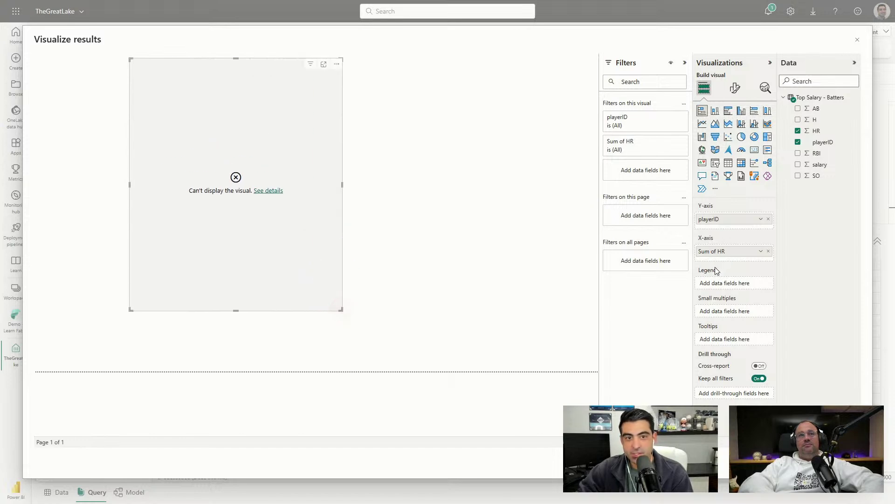
# - Keep the HR aggregation as Sum, remove HR from the chart's X-axis, and reposition the visual
pyautogui.click(761, 252)
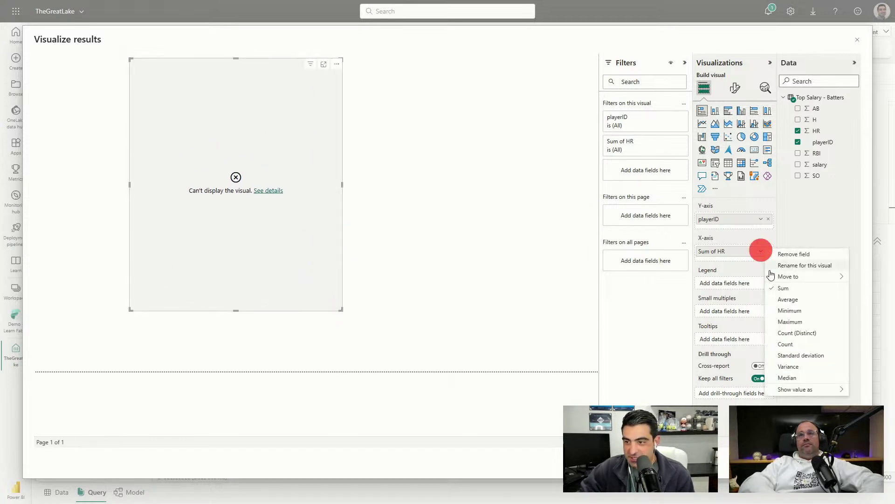
pyautogui.click(792, 292)
pyautogui.click(827, 225)
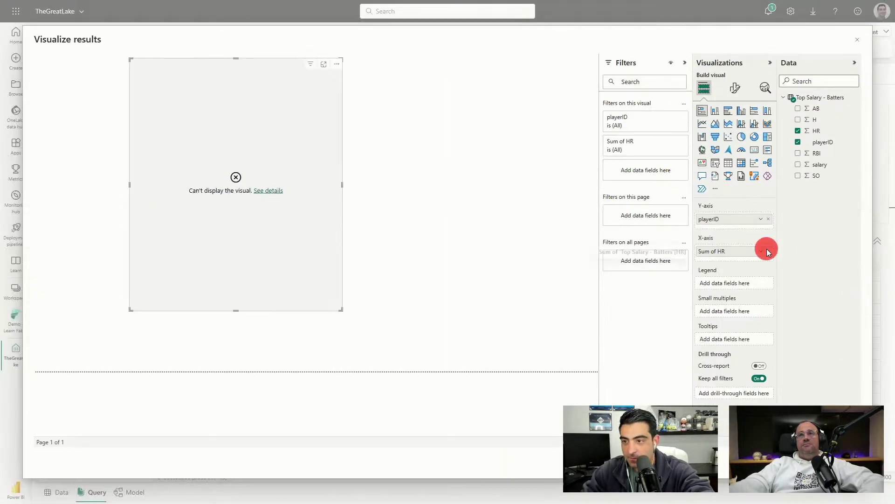
pyautogui.click(769, 251)
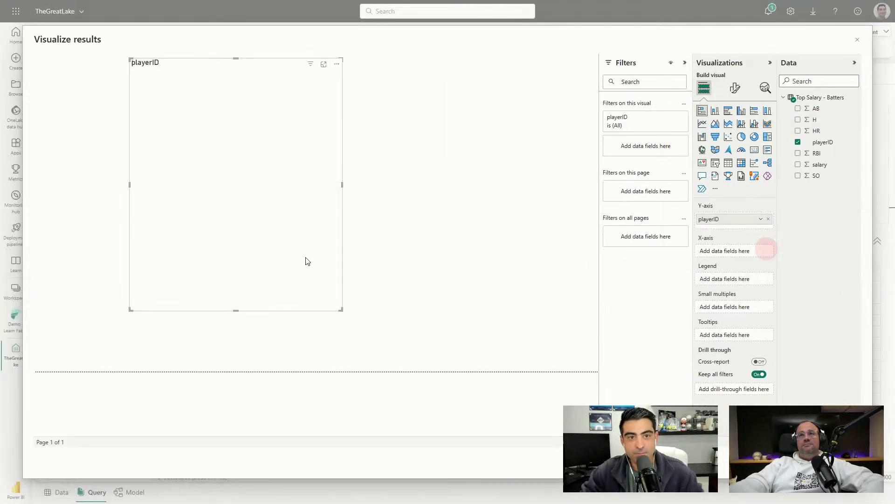
pyautogui.moveTo(186, 253); pyautogui.dragTo(238, 245)
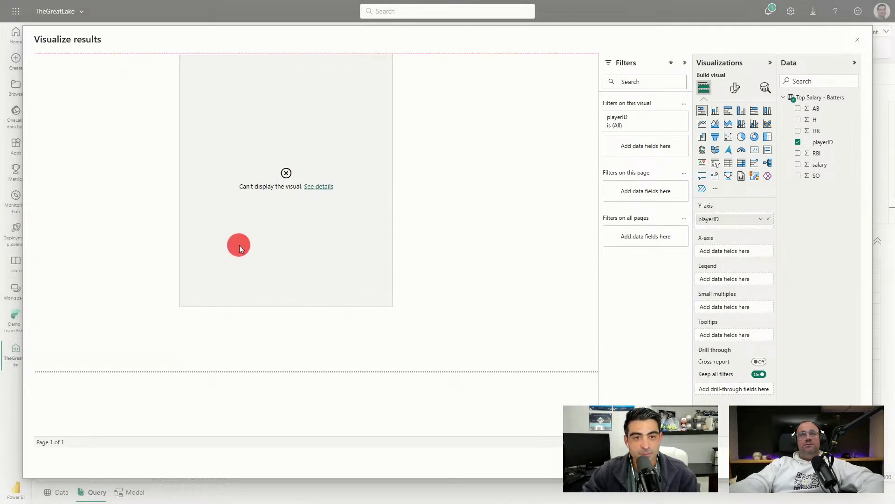
# - View the error details of the visual, and close the results visualization
pyautogui.click(755, 218)
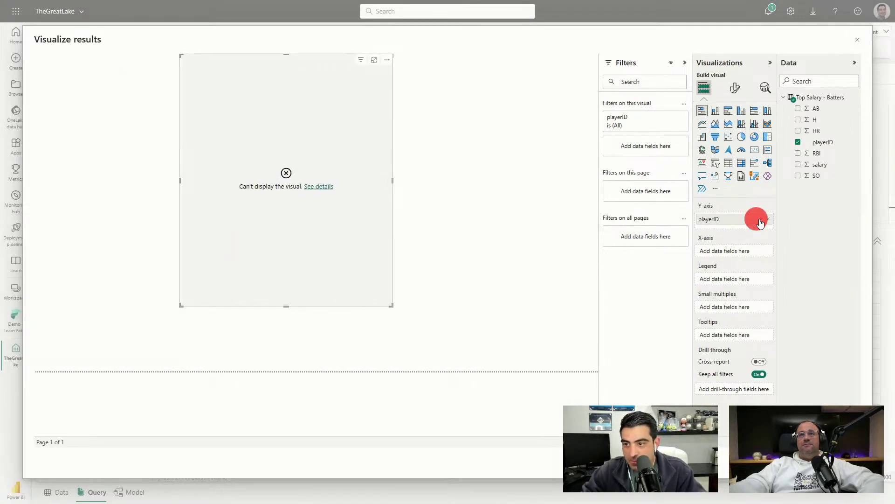
pyautogui.click(318, 186)
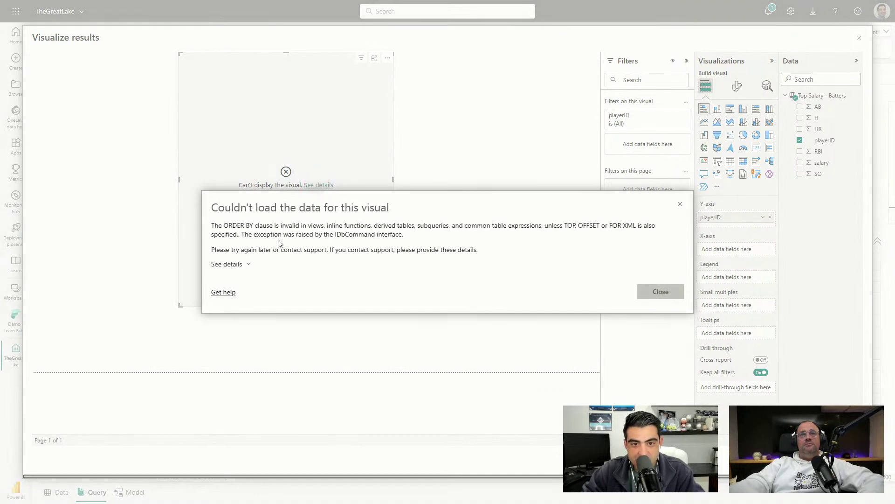
pyautogui.click(652, 285)
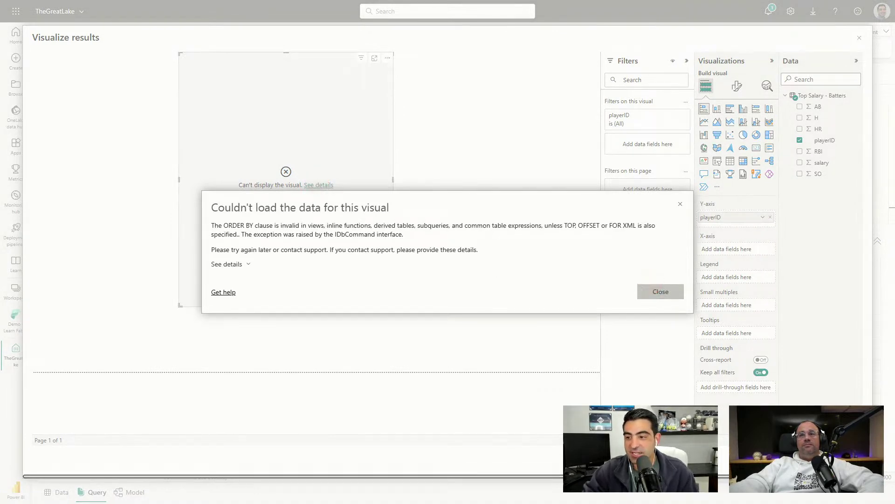
pyautogui.press('Escape')
# - Run only the query text from SELECT through the Salaries_01 join condition, leaving out the Order by clause
pyautogui.click(330, 204)
pyautogui.moveTo(422, 203); pyautogui.dragTo(121, 92)
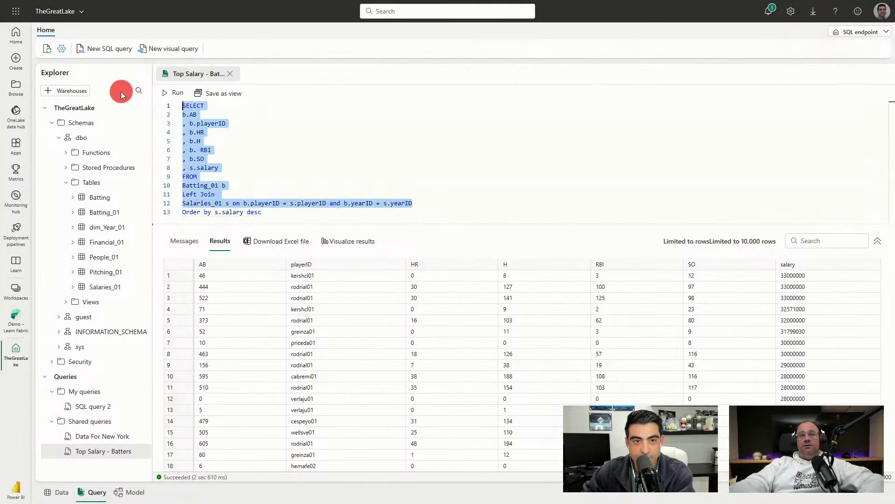
pyautogui.click(171, 93)
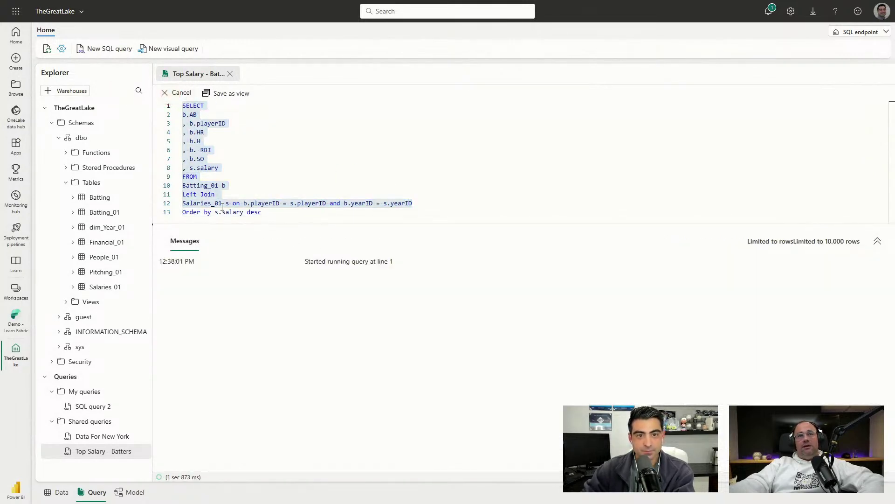
# - Open the results visualization for the selected query, review the SQL statement being submitted, and continue
pyautogui.click(340, 240)
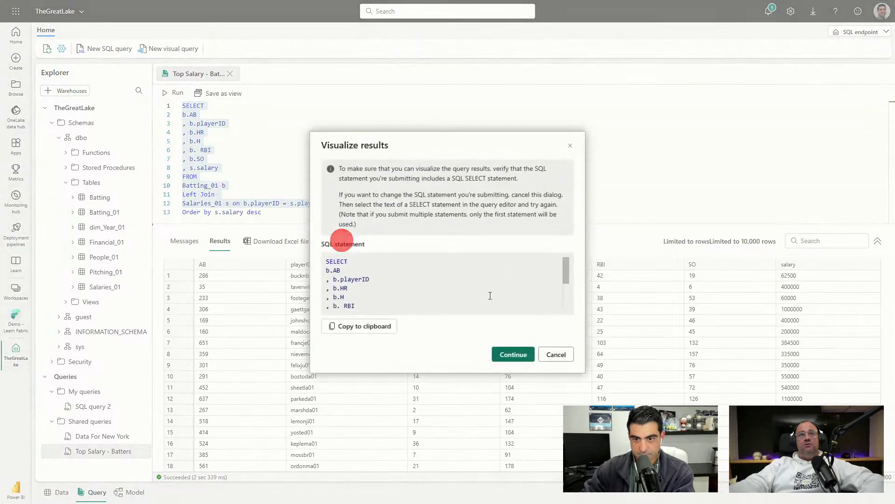
pyautogui.scroll(-3, 466, 288)
pyautogui.click(515, 353)
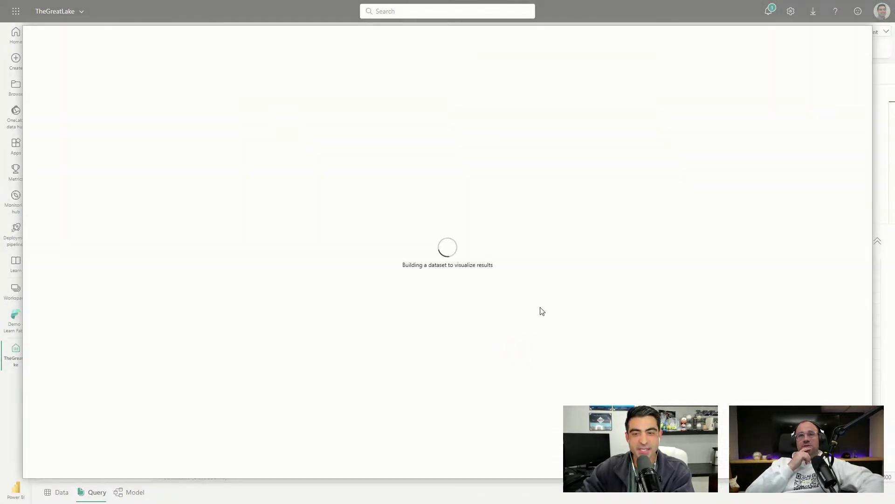
# - Create a stacked bar chart with playerID on the Y-axis and Sum of HR on the X-axis, then enlarge and reposition it
pyautogui.click(704, 109)
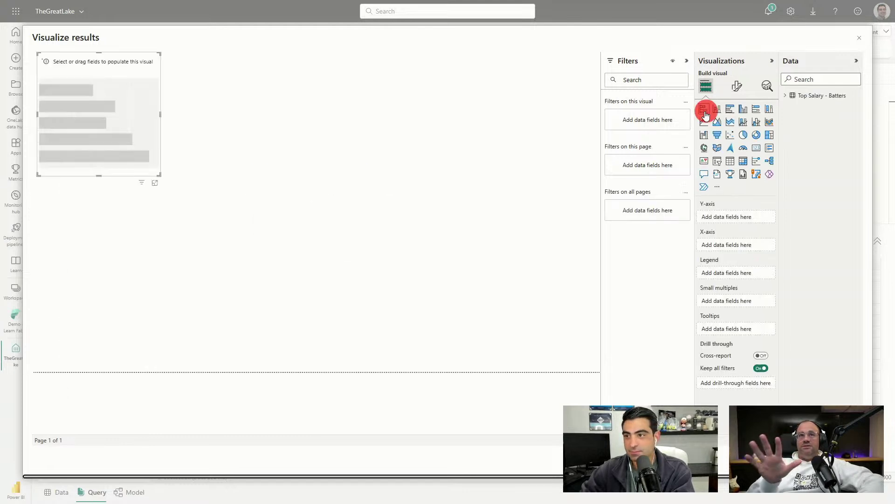
pyautogui.click(786, 95)
pyautogui.click(800, 140)
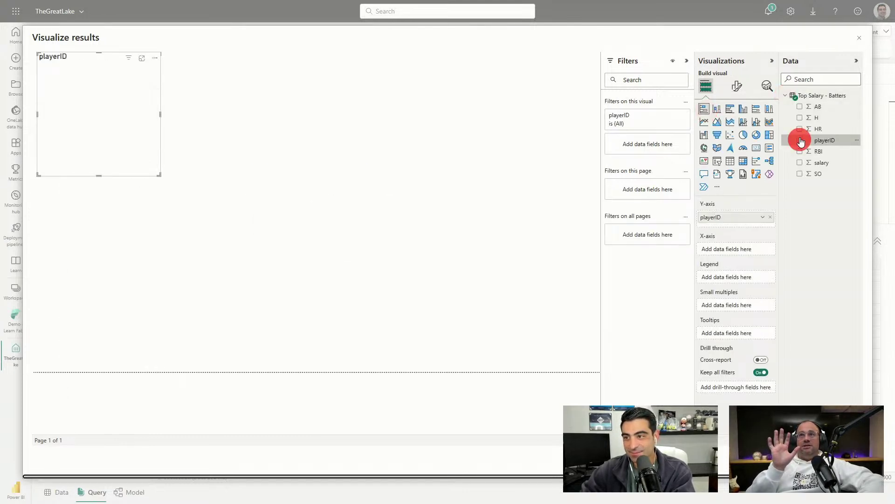
pyautogui.click(801, 130)
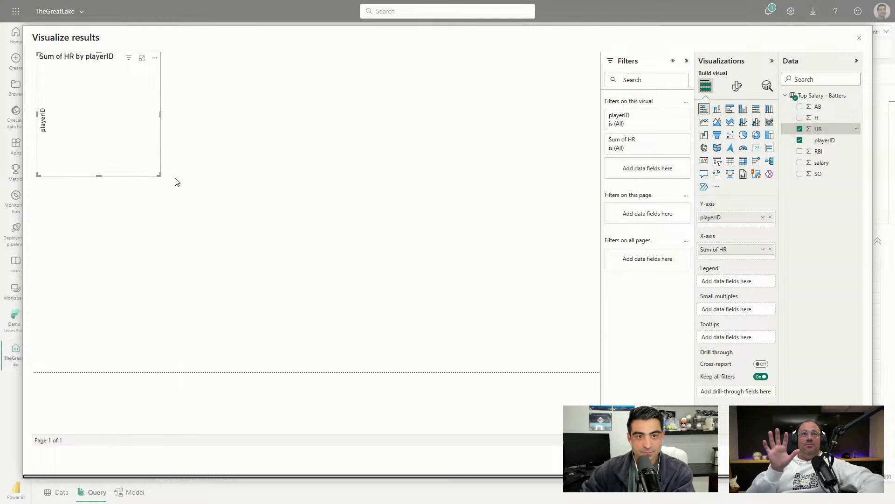
pyautogui.moveTo(159, 175); pyautogui.dragTo(336, 297)
pyautogui.click(366, 301)
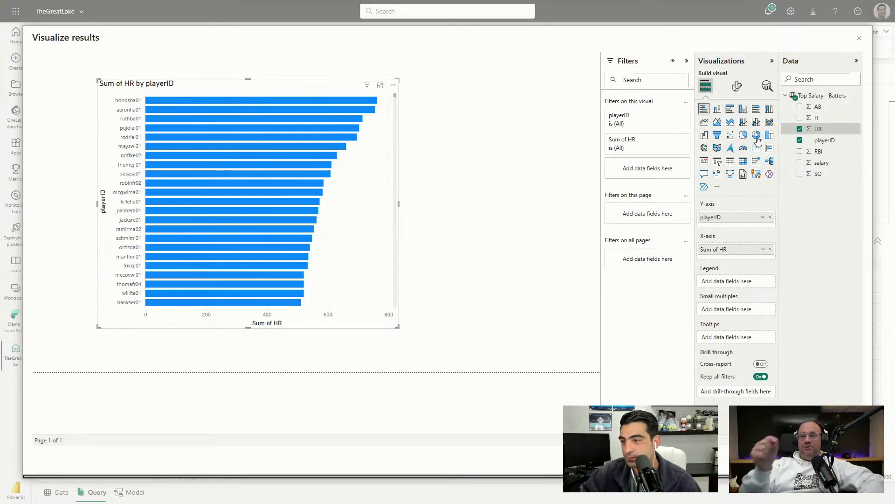
# - Add salary to the chart's tooltips and set the bars' conditional color to a Gradient based on Sum of salary
pyautogui.moveTo(821, 162); pyautogui.dragTo(727, 342)
pyautogui.click(737, 85)
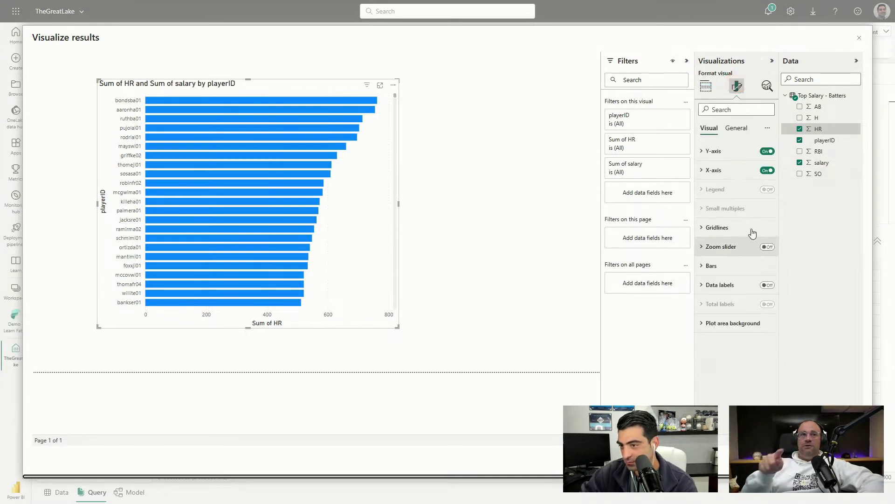
pyautogui.click(730, 275)
pyautogui.click(734, 312)
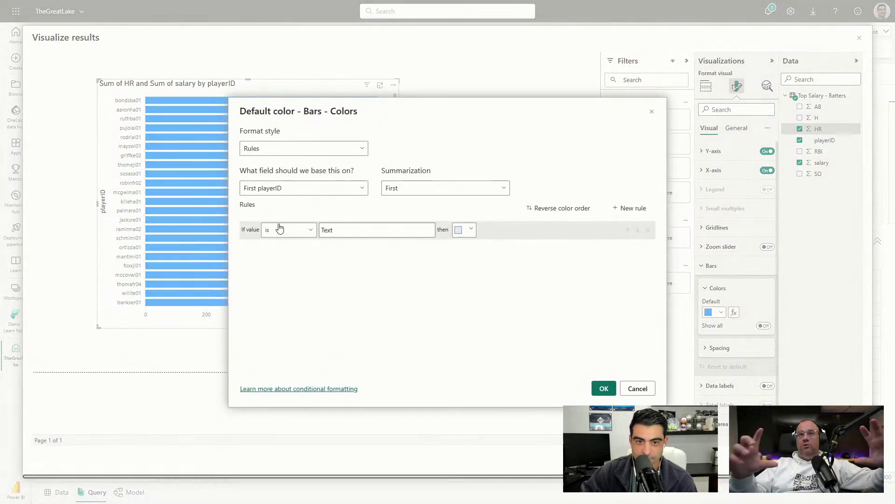
pyautogui.click(261, 188)
pyautogui.click(268, 153)
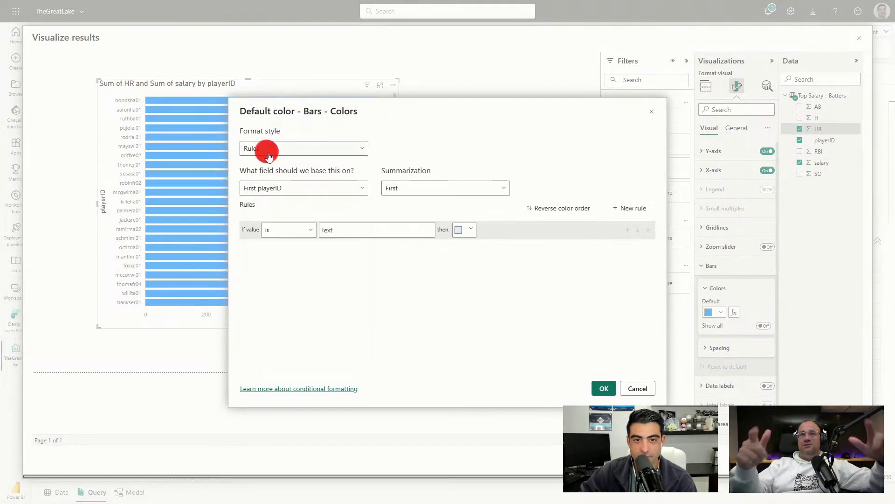
pyautogui.click(261, 161)
pyautogui.click(261, 188)
pyautogui.click(247, 221)
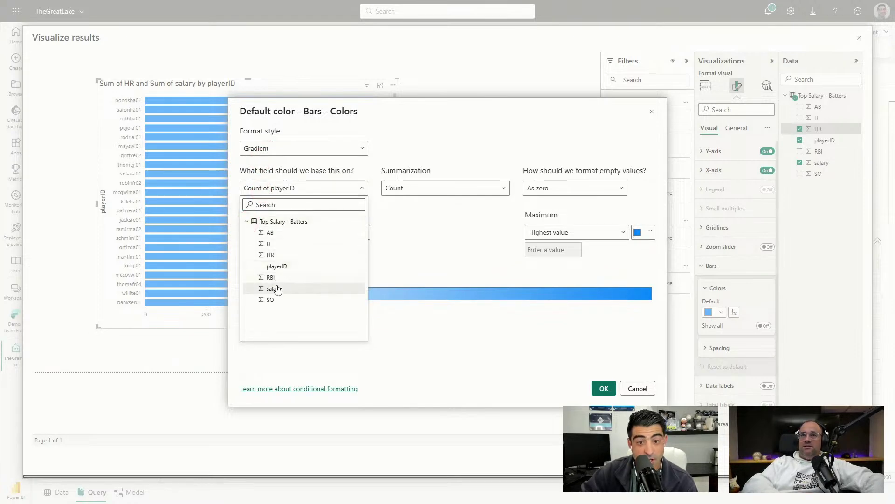
pyautogui.click(276, 288)
# - Add a middle color to the gradient, using light blue for the center and dark blue for the maximum, and apply it
pyautogui.click(245, 272)
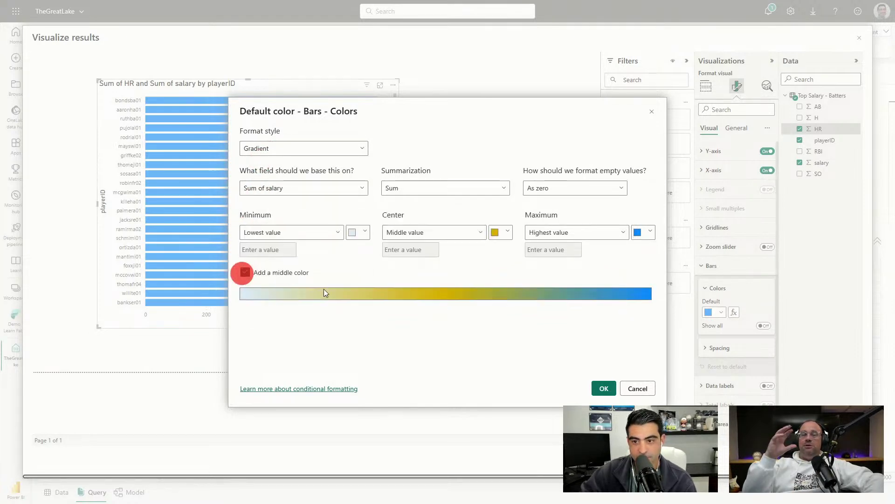
pyautogui.click(505, 232)
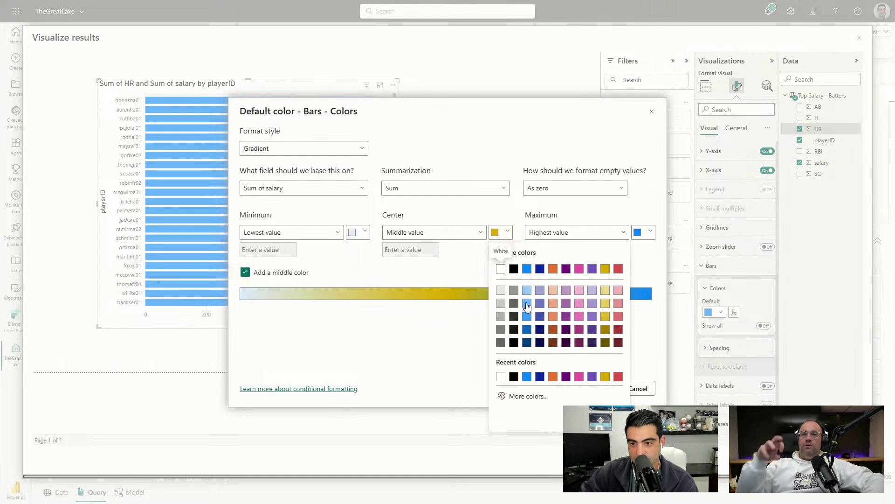
pyautogui.click(527, 305)
pyautogui.click(638, 232)
pyautogui.click(668, 343)
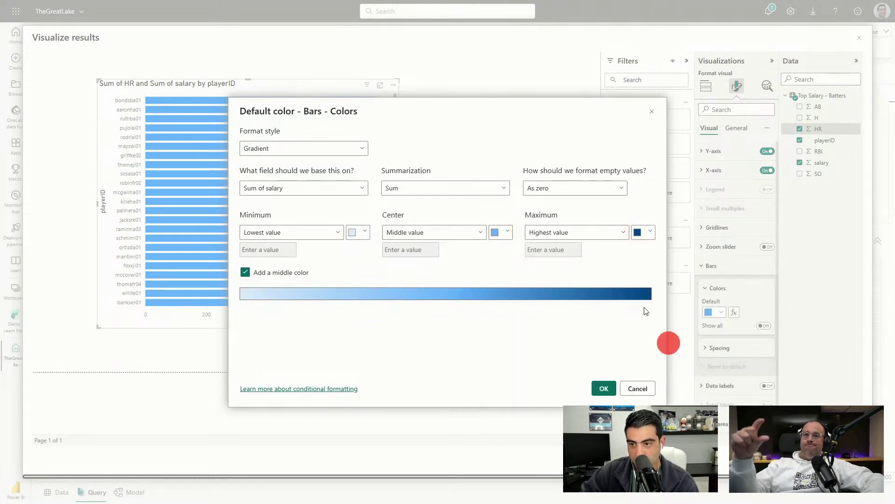
pyautogui.click(604, 388)
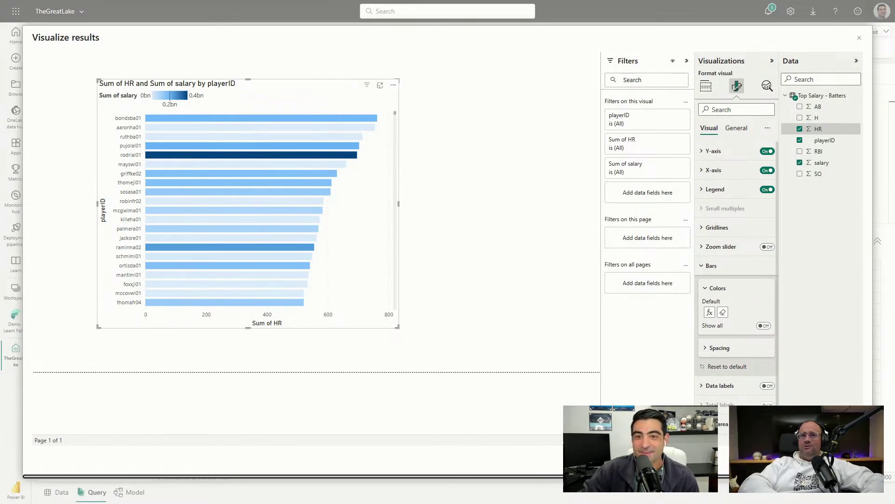
# - Deselect the bar chart and close the results visualization without saving it as a report
pyautogui.click(558, 250)
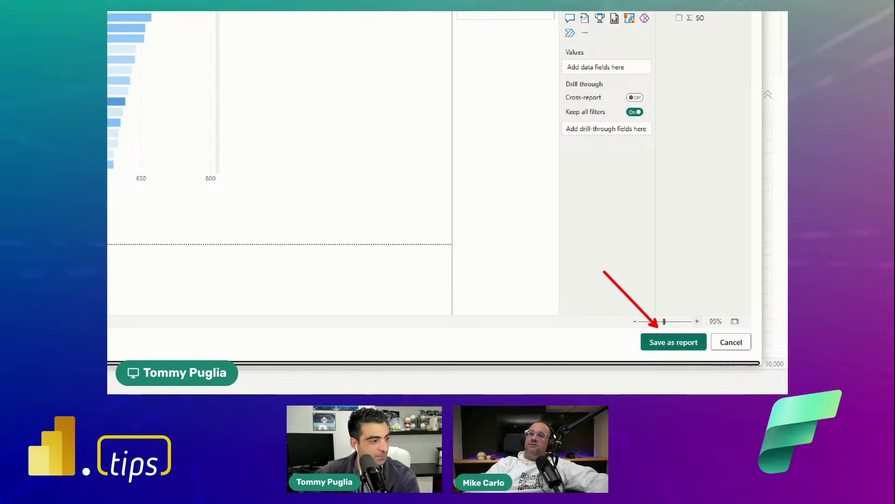
pyautogui.click(731, 342)
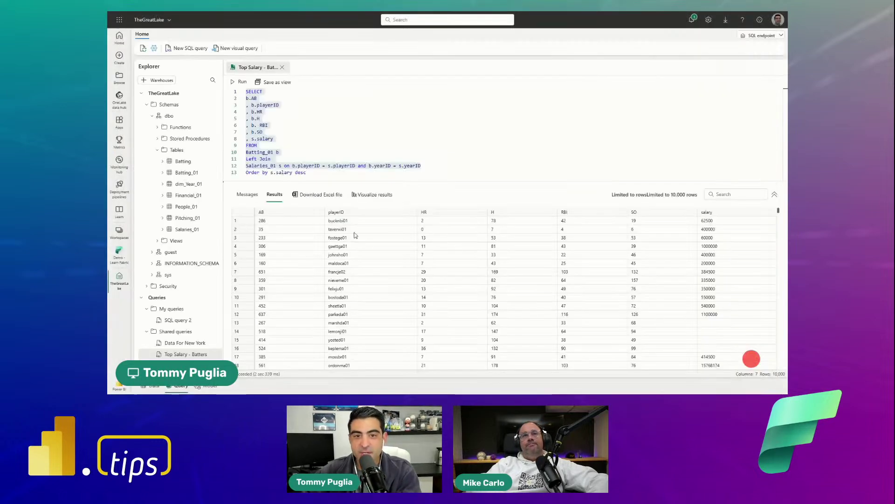
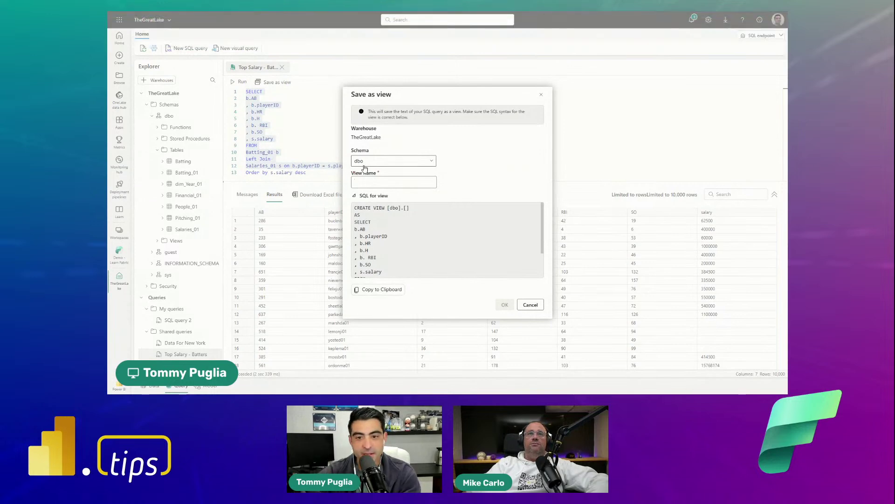
# - Review the SQL for saving the selected query as a view in the dbo schema, then cancel and deselect the query text
pyautogui.scroll(-2, 392, 224)
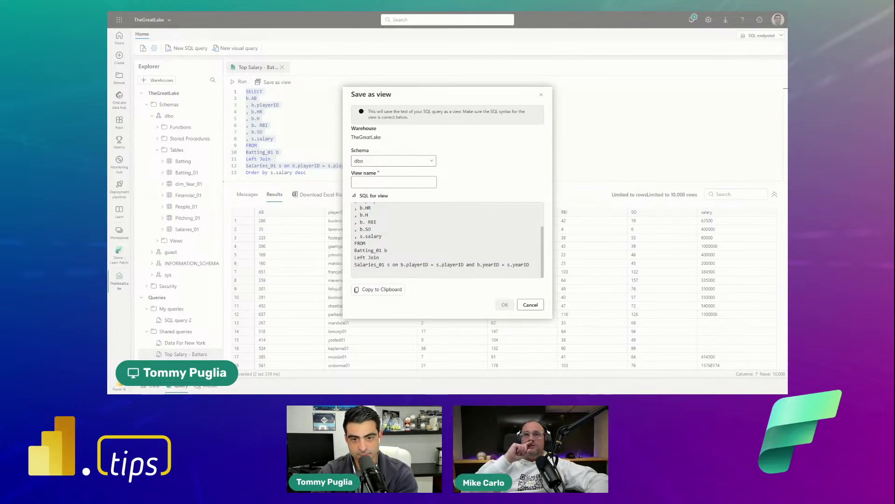
pyautogui.scroll(3, 448, 238)
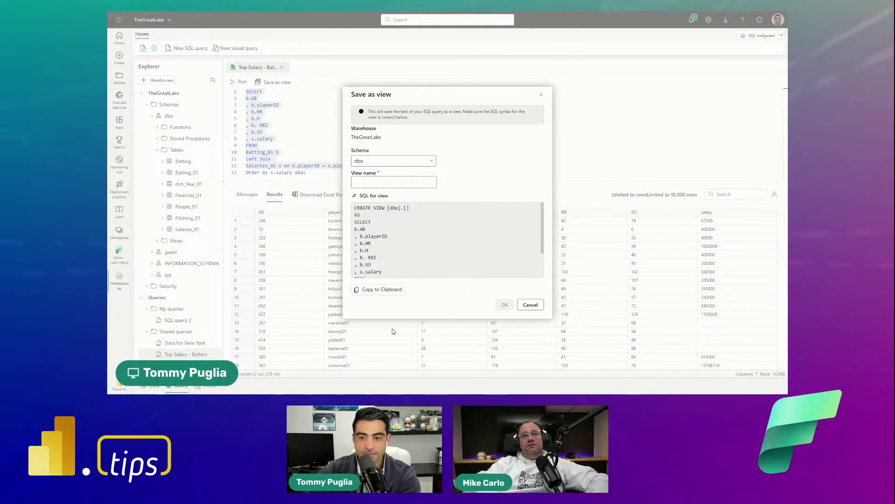
pyautogui.click(531, 304)
pyautogui.click(324, 172)
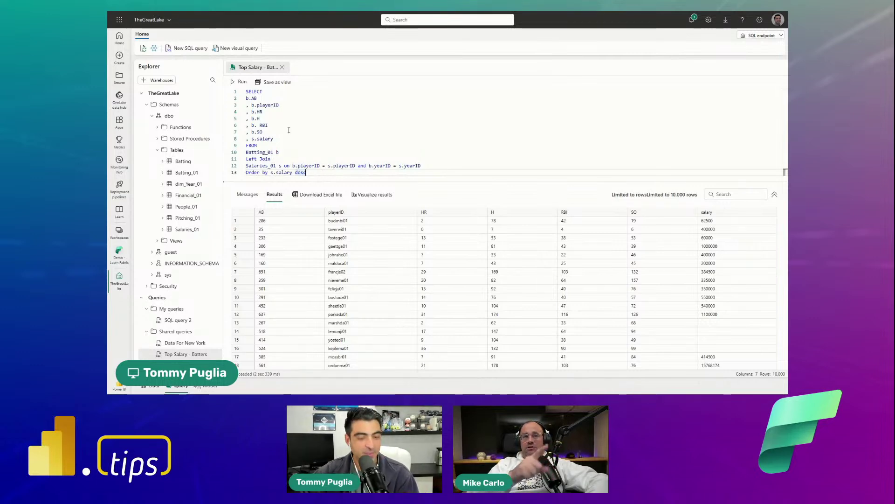
# - Open the model view and turn on showing the database in card headers and pinning related fields to the top of cards
pyautogui.click(204, 386)
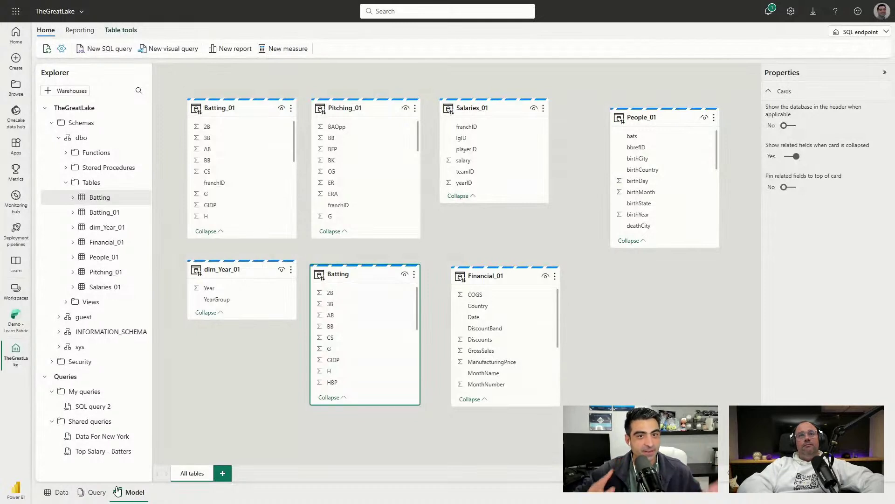
pyautogui.click(788, 126)
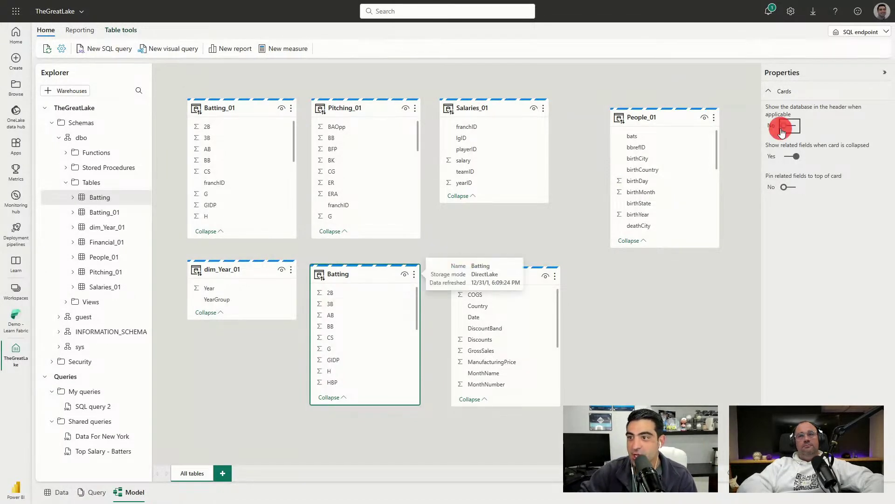
pyautogui.click(787, 187)
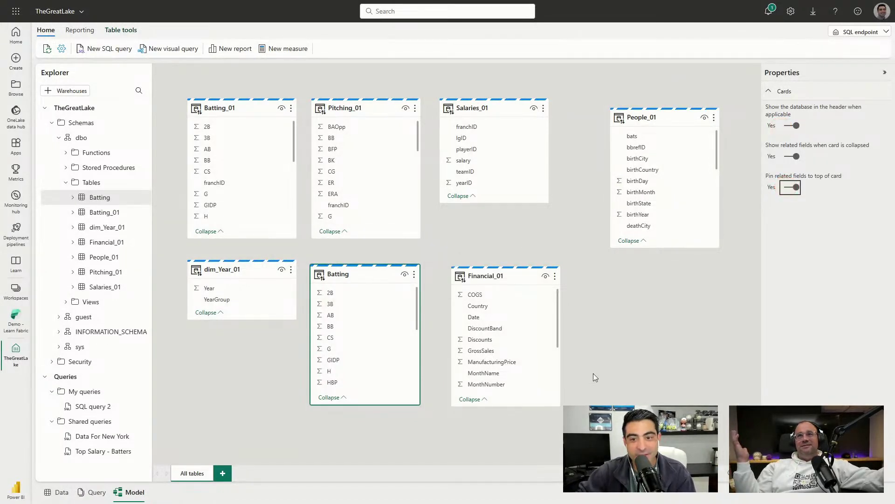
# - Rearrange the model diagram by moving Financial_01 below dim_Year_01 and the Batting table closer to People_01
pyautogui.moveTo(510, 276); pyautogui.dragTo(270, 472)
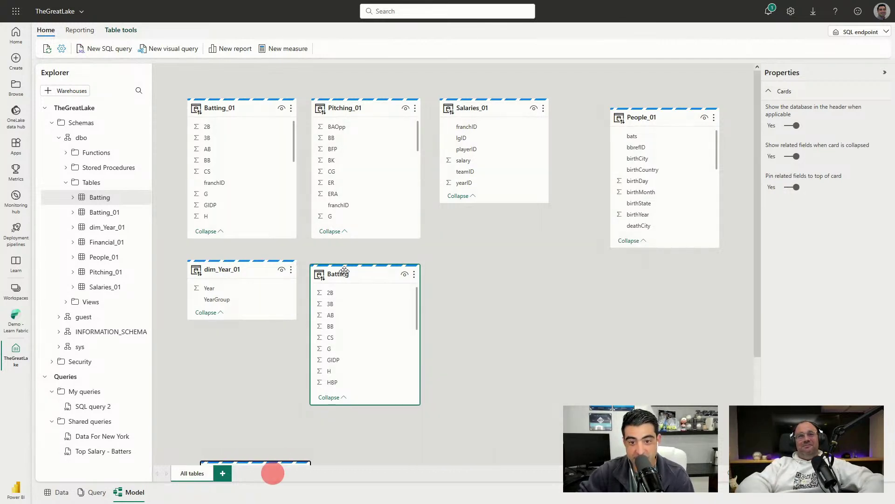
pyautogui.moveTo(332, 274); pyautogui.dragTo(438, 246)
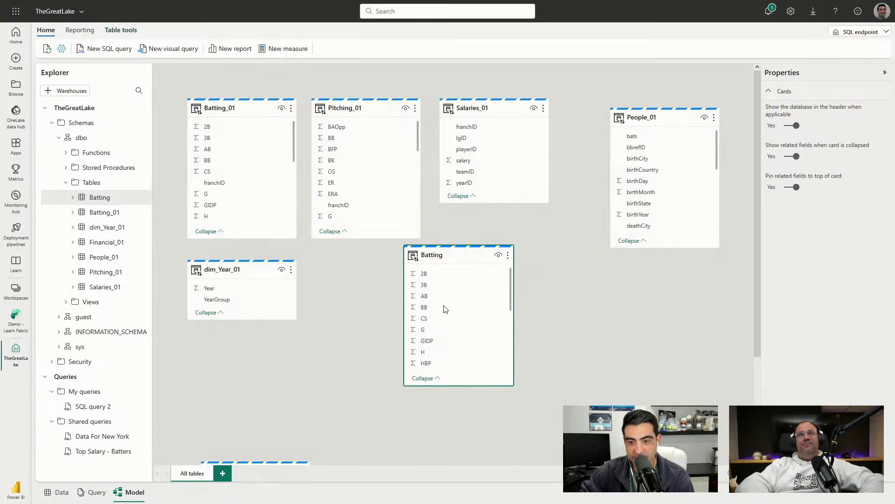
# - Create an active many-to-one relationship from Batting playerID to People_01 playerID with single cross-filter direction and assumed referential integrity
pyautogui.scroll(-3, 445, 327)
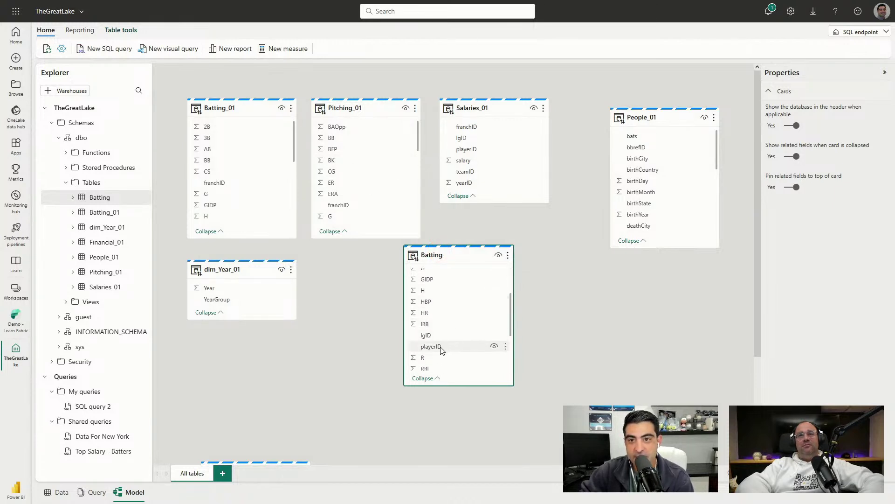
pyautogui.moveTo(441, 349); pyautogui.dragTo(619, 226)
pyautogui.moveTo(430, 346); pyautogui.dragTo(664, 195)
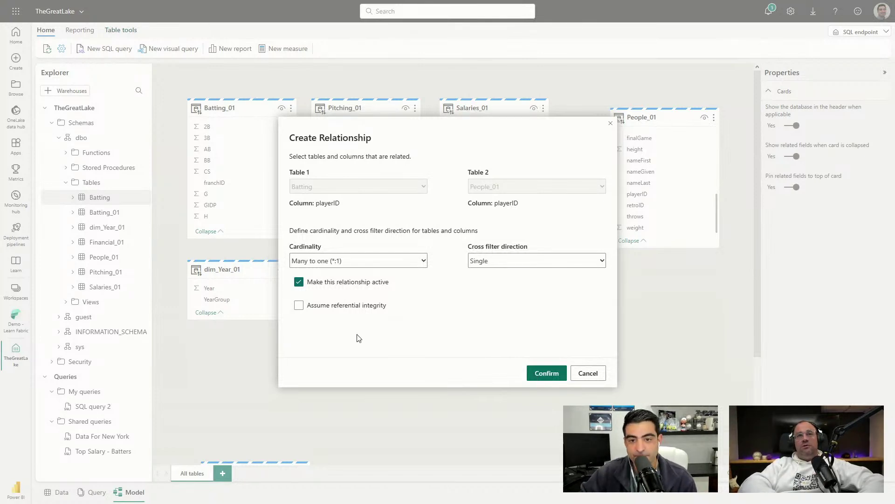
pyautogui.click(327, 305)
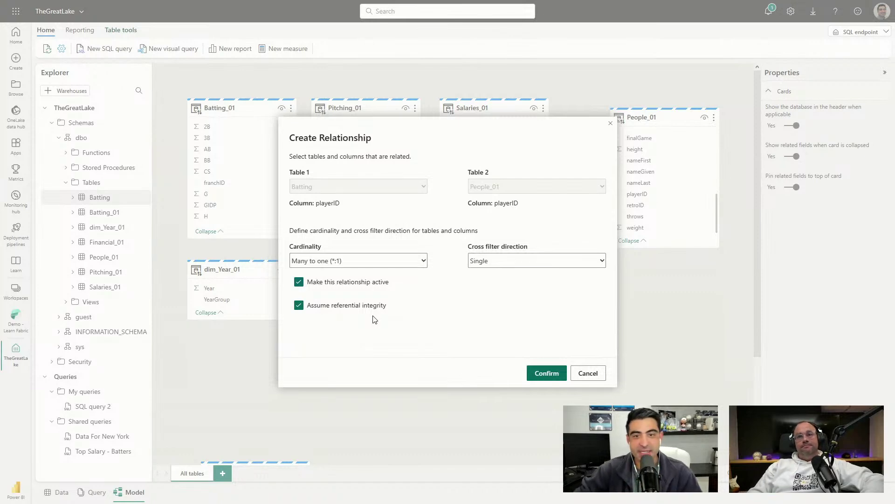
pyautogui.click(538, 374)
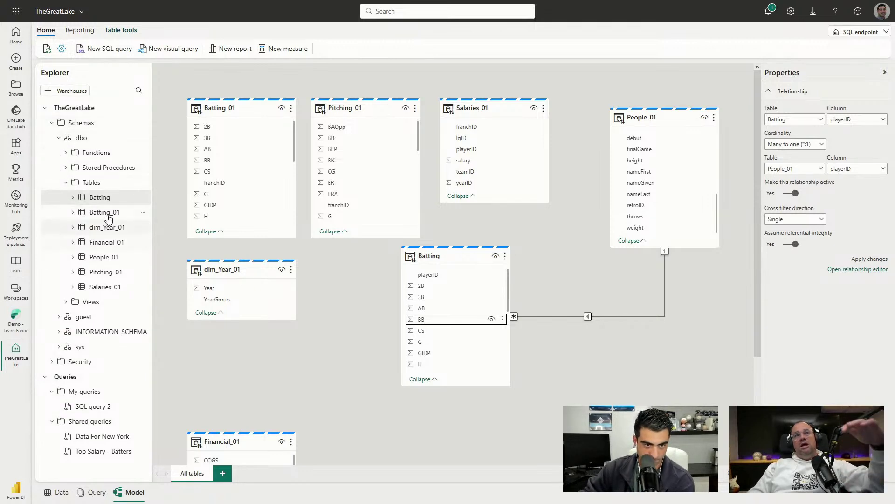
# - Examine the options available for the Batting_01 table, the Views folder and the Stored Procedures folder
pyautogui.click(144, 212)
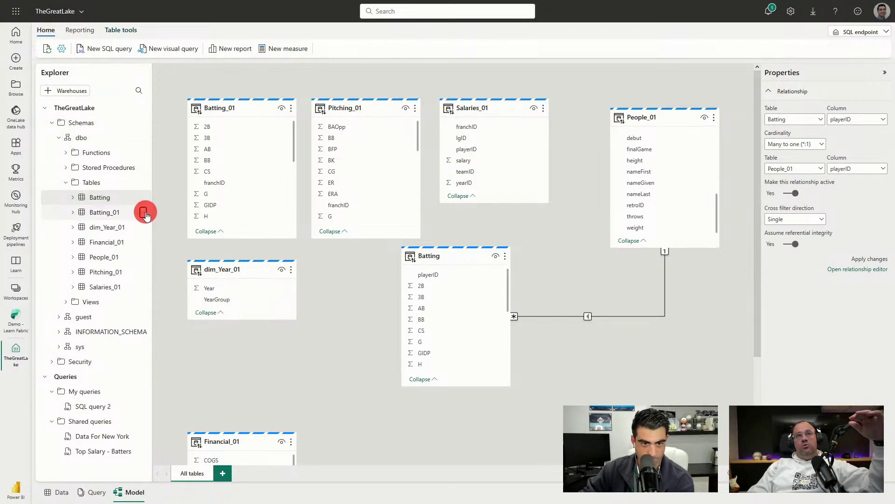
pyautogui.click(100, 210)
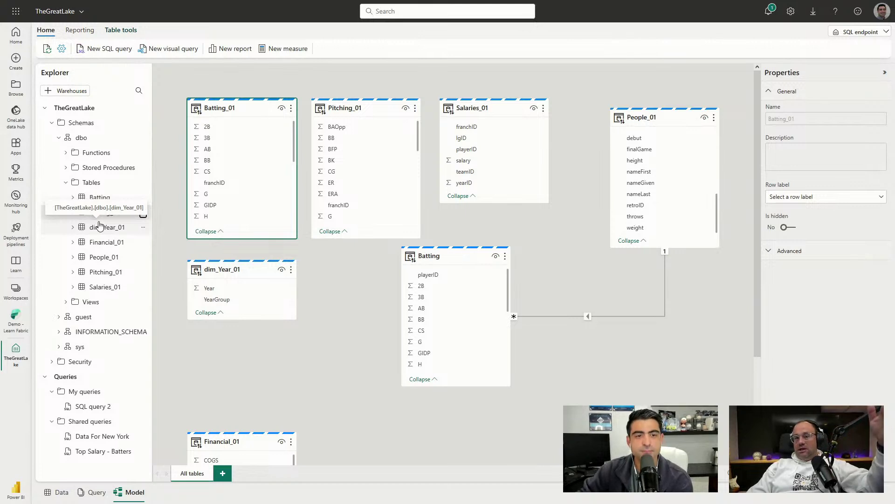
pyautogui.click(66, 303)
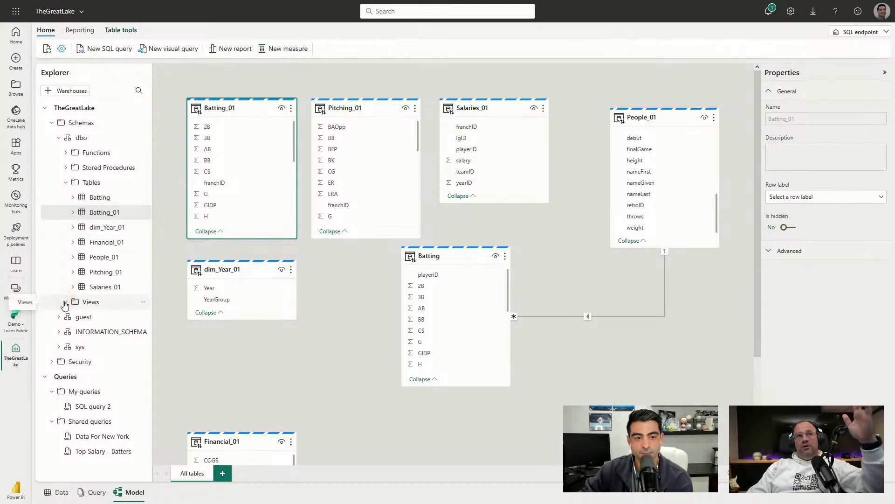
pyautogui.click(143, 302)
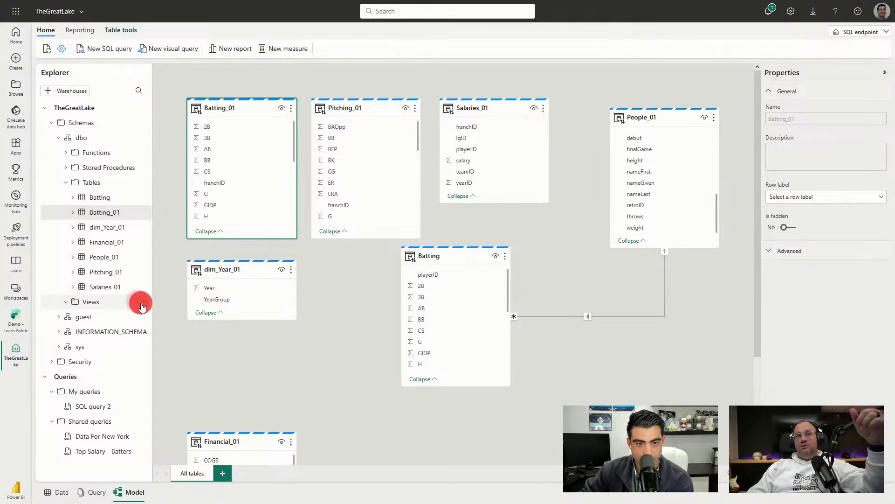
pyautogui.click(133, 168)
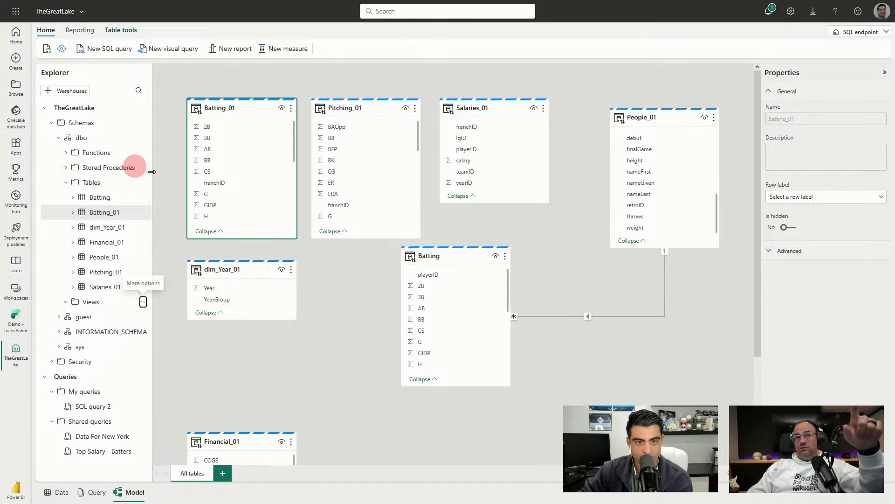
pyautogui.click(143, 168)
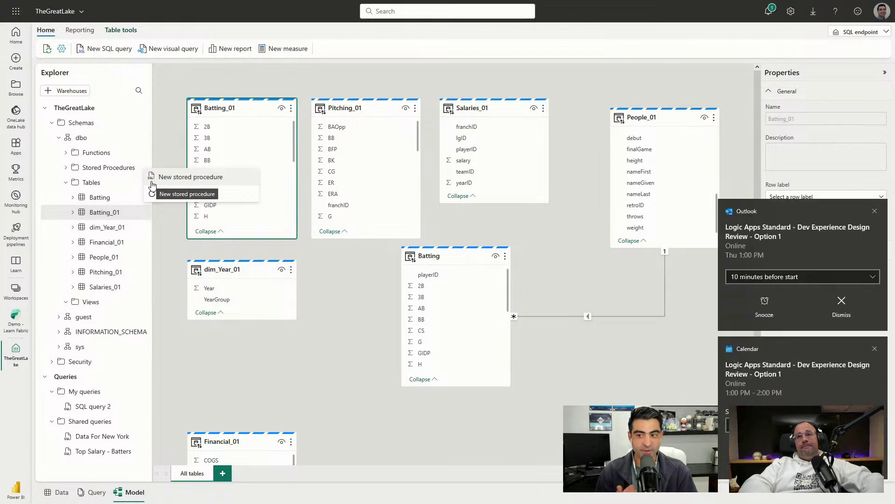
# - Dismiss the meeting reminder and switch from the model diagram to the data view
pyautogui.click(829, 298)
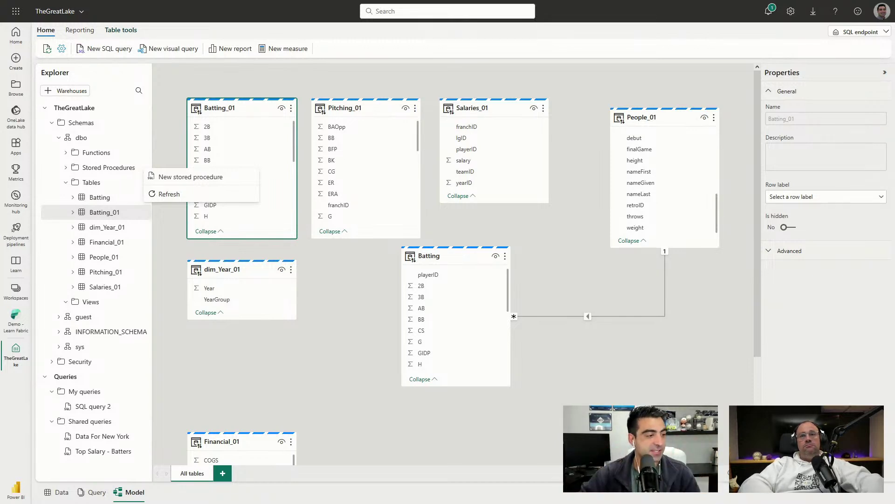
pyautogui.click(55, 492)
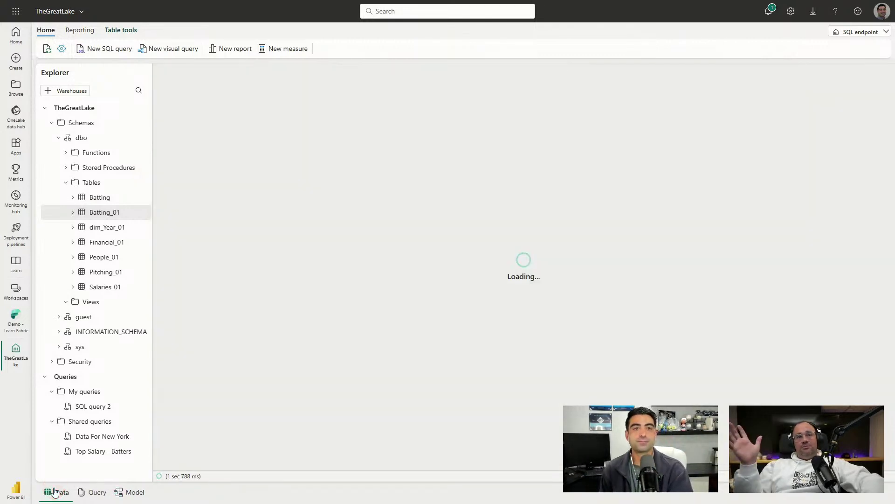